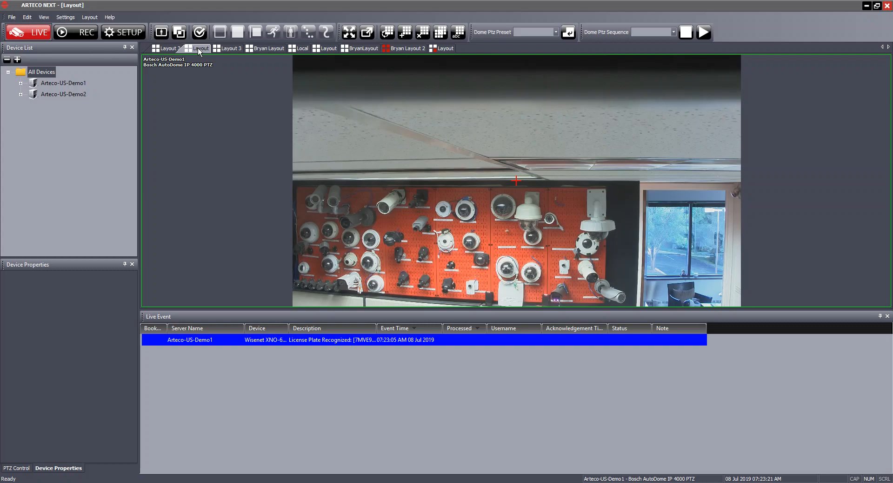
Switch from Layout 3 to Layout 2, showing the Bosch AutoDome PTZ feed and web panel.
{"action": "left_click", "coordinate": [227, 48]}
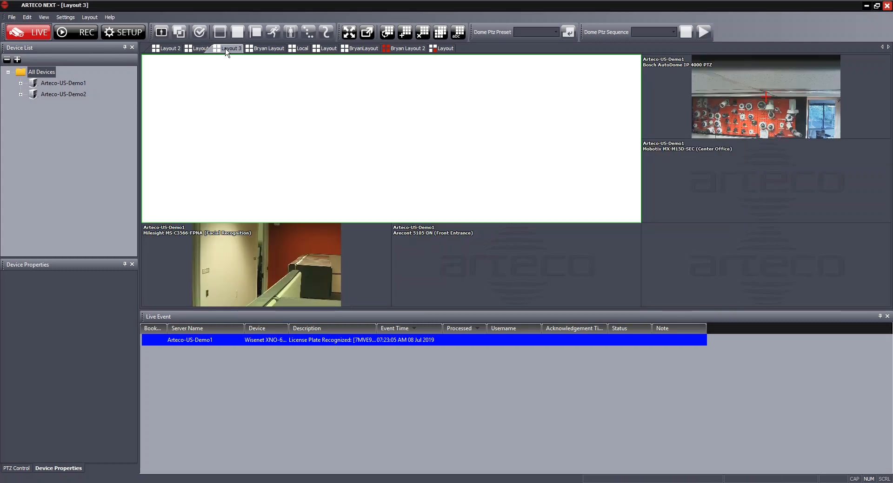
{"action": "left_click", "coordinate": [177, 48]}
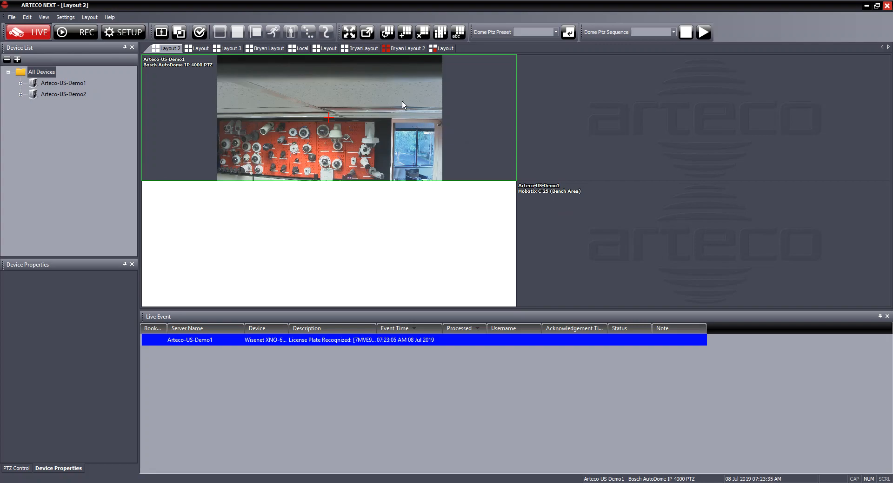
{"action": "left_click", "coordinate": [403, 37]}
Start a new layout from the Layout 2 tab and name it 'Bryan Layout'.
{"action": "right_click", "coordinate": [173, 50]}
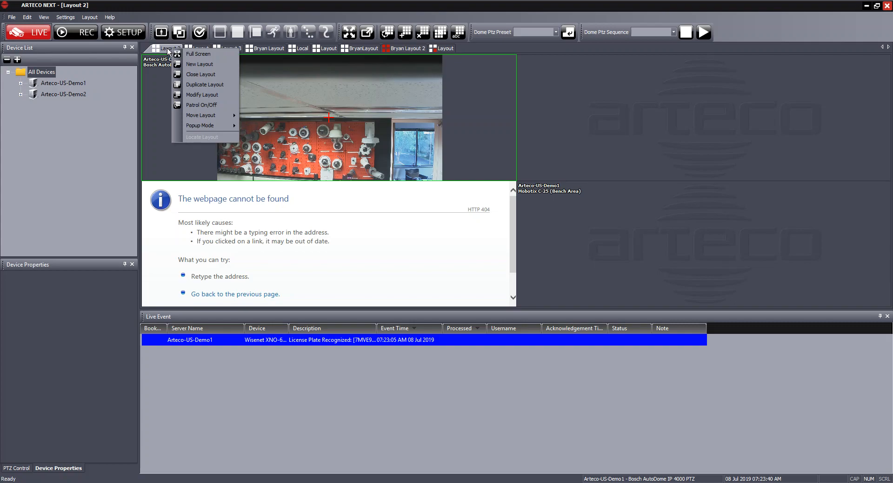
{"action": "left_click", "coordinate": [205, 64]}
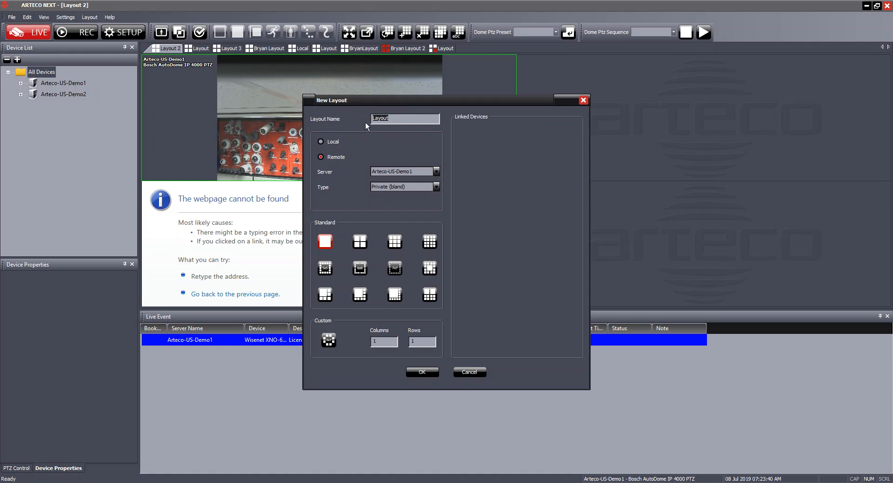
{"action": "type", "text": "Bryan Layout"}
Make the new layout Local, keeping Arteco-US-Demo1 as the server.
{"action": "left_click", "coordinate": [333, 144]}
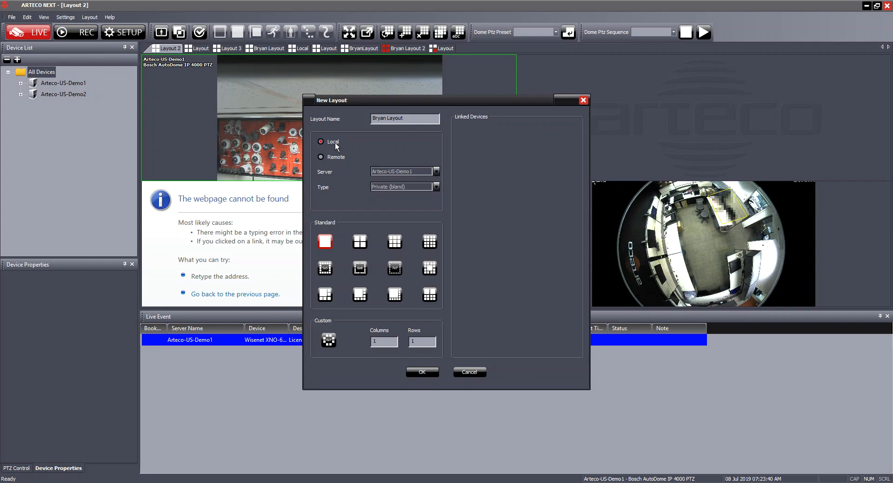
{"action": "left_click", "coordinate": [334, 157]}
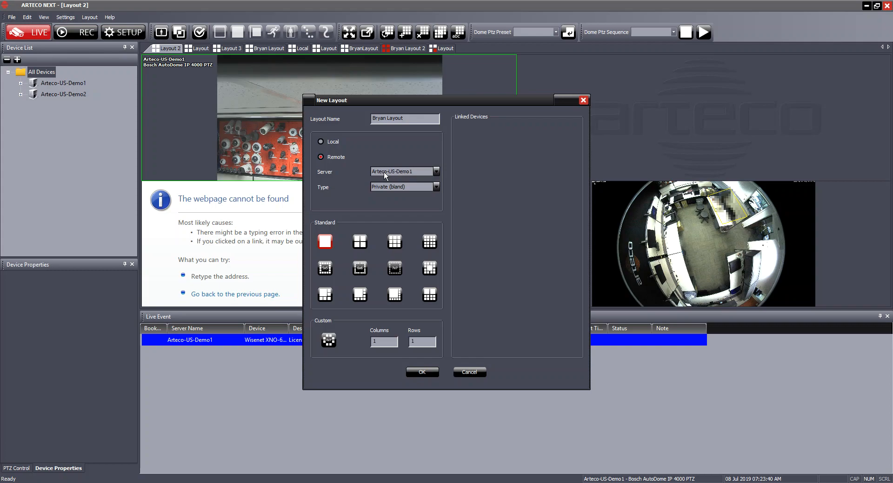
{"action": "left_click", "coordinate": [436, 171]}
{"action": "left_click", "coordinate": [407, 186]}
{"action": "left_click", "coordinate": [331, 142]}
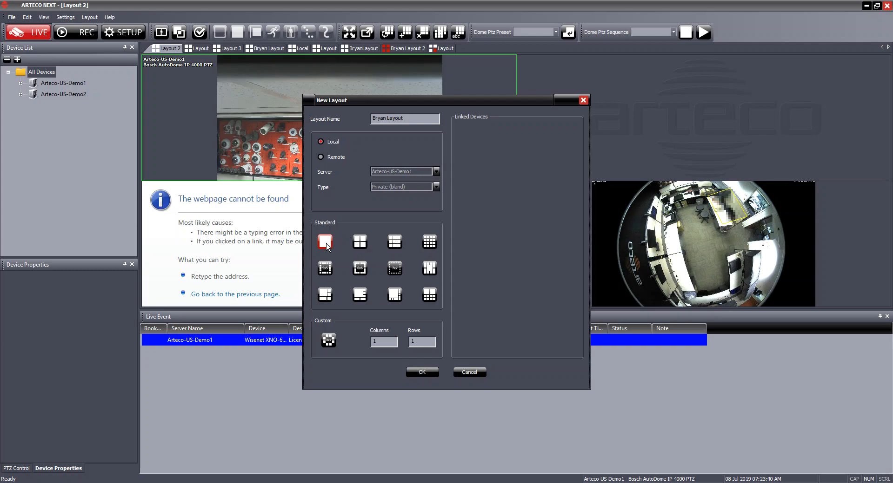
After comparing grid options, choose the 2x2 Standard grid and create the layout.
{"action": "left_click", "coordinate": [362, 246]}
{"action": "left_click", "coordinate": [396, 246]}
{"action": "left_click", "coordinate": [427, 245]}
{"action": "left_click", "coordinate": [434, 271]}
{"action": "left_click", "coordinate": [328, 297]}
{"action": "left_click", "coordinate": [361, 244]}
{"action": "left_click", "coordinate": [420, 373]}
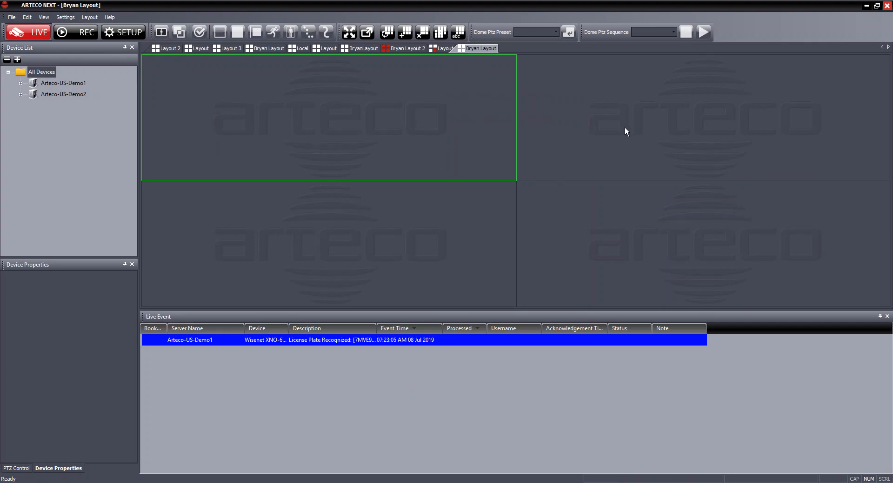
From Arteco-US-Demo1 Video Channels, place Bosch AutoDome IP 4000 top-left and D-LINK DCS-4802E bottom-left.
{"action": "left_click", "coordinate": [21, 83]}
{"action": "left_click", "coordinate": [33, 95]}
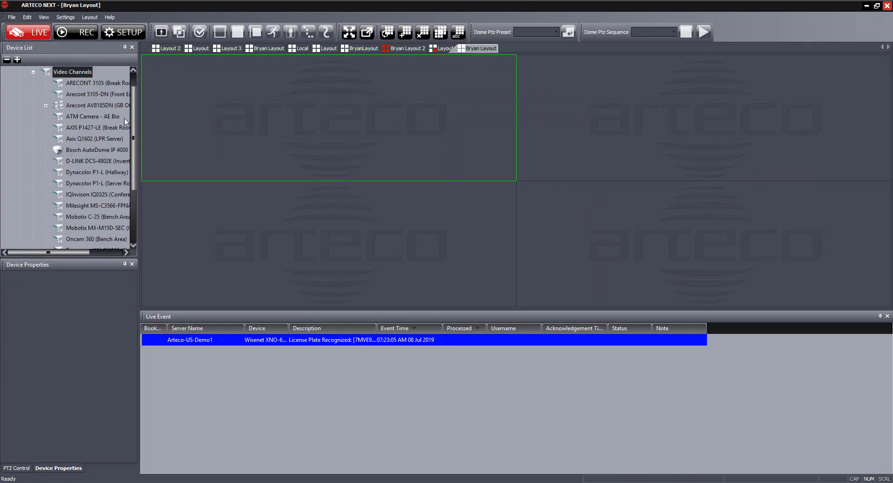
{"action": "scroll", "coordinate": [132, 120], "scroll_direction": "up", "scroll_amount": 1}
{"action": "left_click_drag", "start_coordinate": [80, 173], "coordinate": [259, 117]}
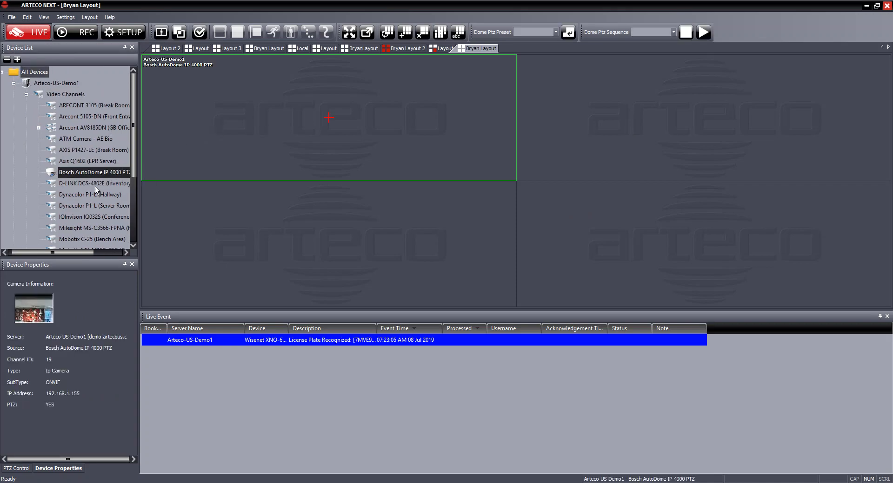
{"action": "left_click_drag", "start_coordinate": [95, 186], "coordinate": [250, 224]}
{"action": "left_click_drag", "start_coordinate": [135, 152], "coordinate": [132, 213]}
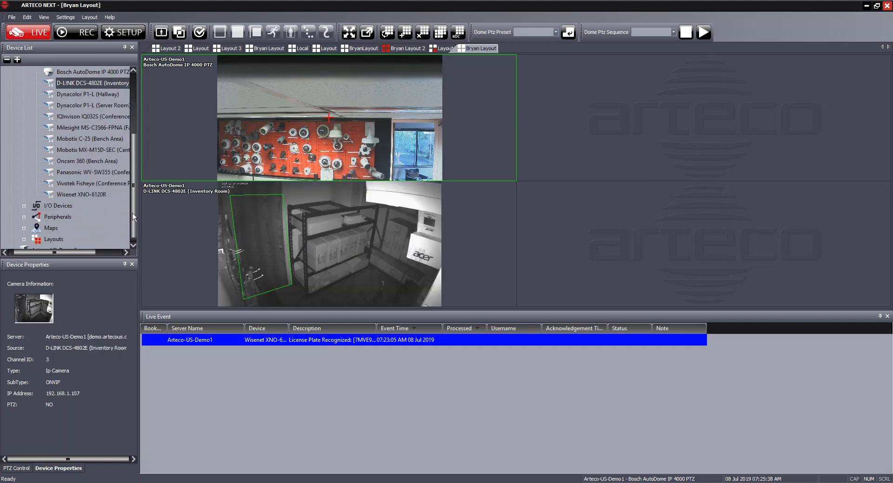
{"action": "left_click", "coordinate": [24, 217]}
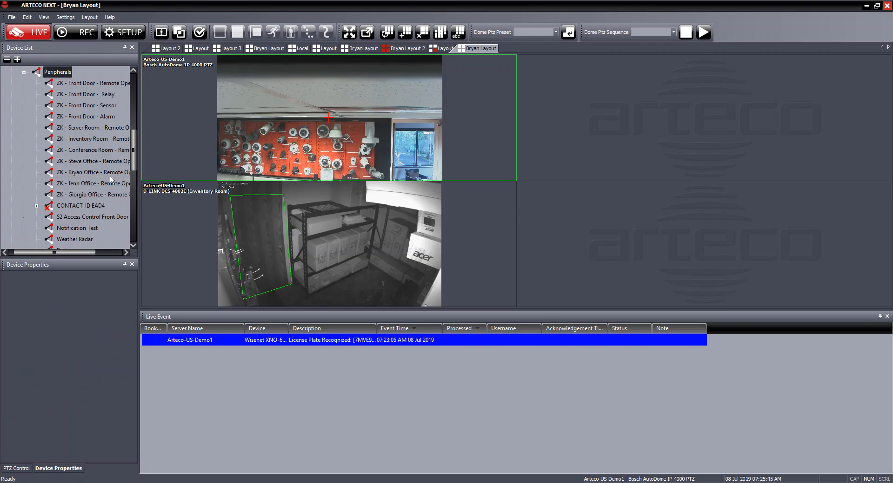
Drag the Weather Radar peripheral into the bottom-right cell and ZKWeb into the bottom-left cell.
{"action": "left_click_drag", "start_coordinate": [134, 149], "coordinate": [136, 172]}
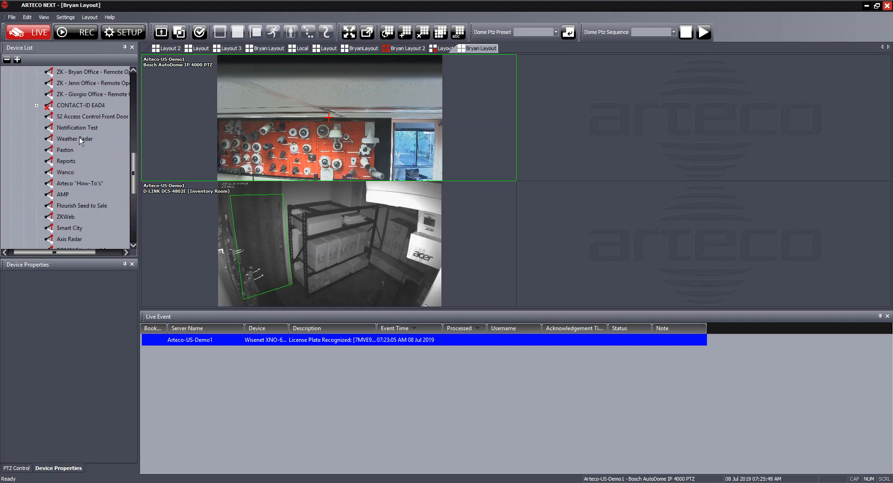
{"action": "left_click_drag", "start_coordinate": [69, 139], "coordinate": [574, 228]}
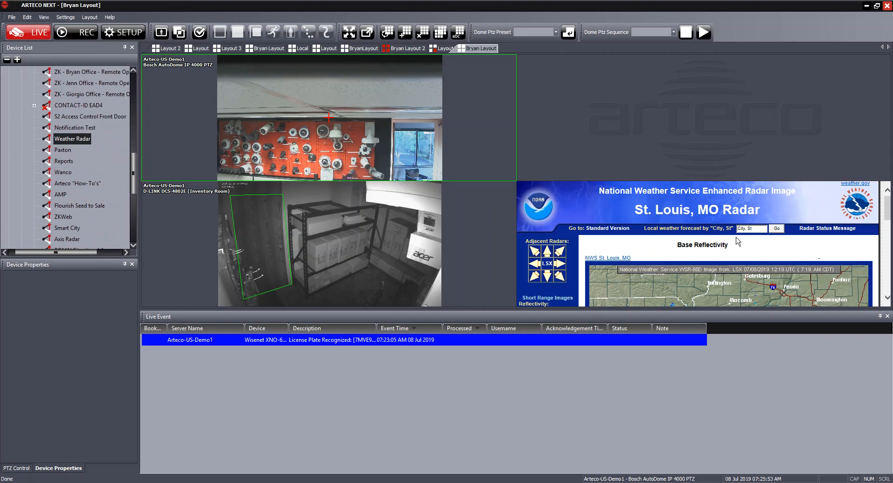
{"action": "scroll", "coordinate": [704, 259], "scroll_direction": "down", "scroll_amount": 5}
{"action": "left_click_drag", "start_coordinate": [133, 166], "coordinate": [133, 169]}
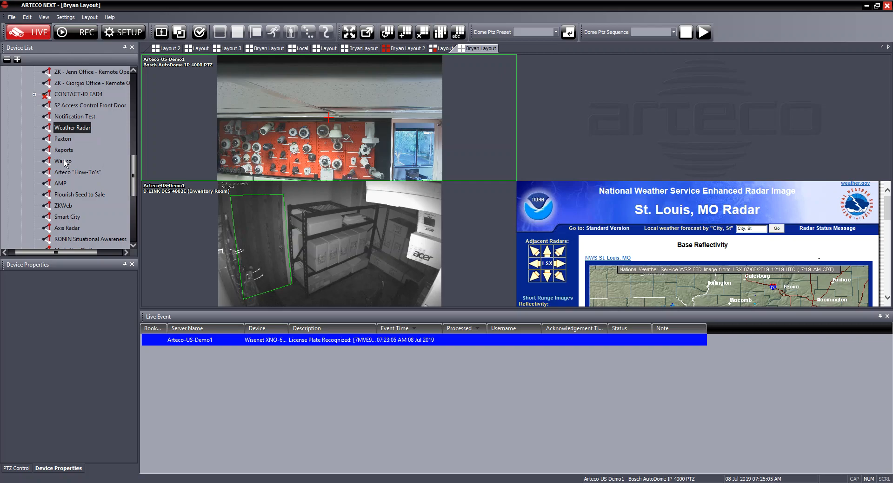
{"action": "left_click_drag", "start_coordinate": [72, 206], "coordinate": [337, 248]}
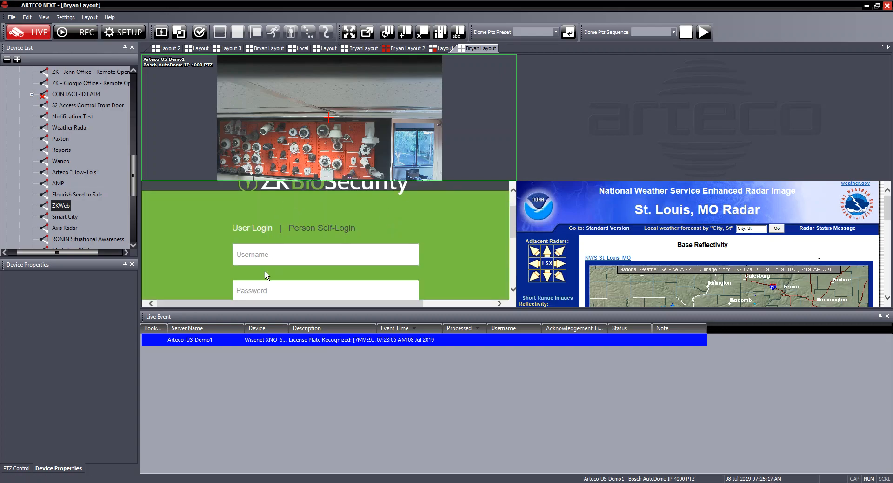
Fill in the username and password on the ZKBioSecurity login page.
{"action": "left_click", "coordinate": [303, 255]}
{"action": "scroll", "coordinate": [303, 251], "scroll_direction": "down", "scroll_amount": 1}
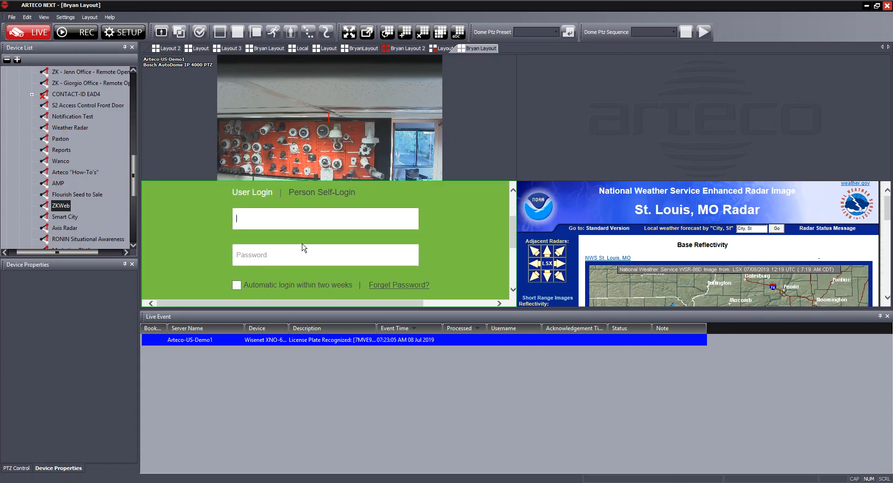
{"action": "type", "text": "admin"}
{"action": "key", "text": "Tab"}
{"action": "type", "text": "admin"}
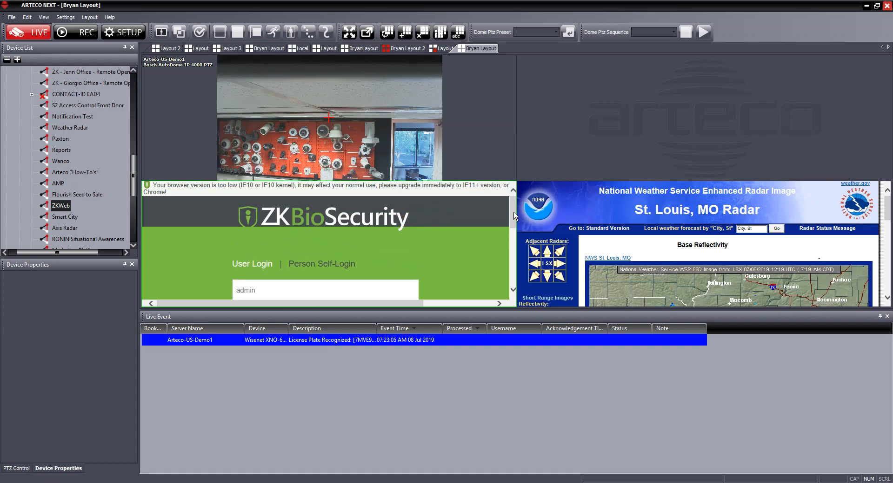
Scroll the Device List until ZK - Front Door and the other ZK entries are visible.
{"action": "scroll", "coordinate": [514, 219], "scroll_direction": "down", "scroll_amount": 3}
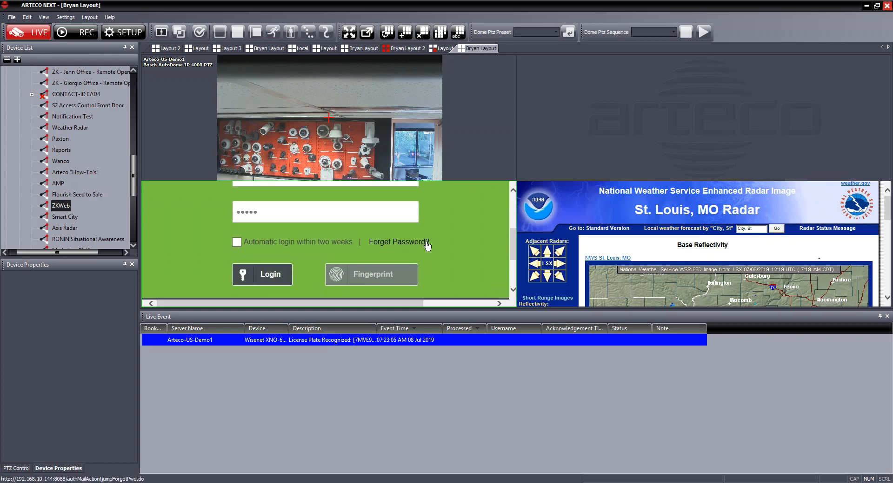
{"action": "scroll", "coordinate": [450, 247], "scroll_direction": "up", "scroll_amount": 2}
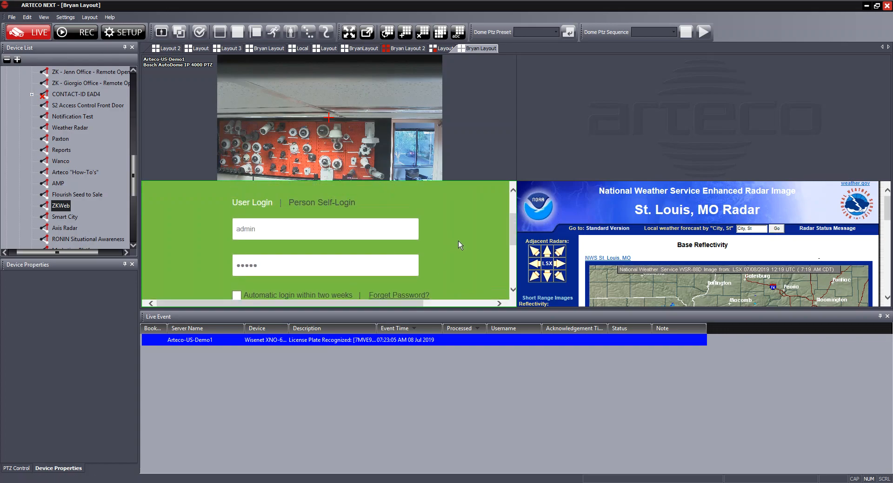
{"action": "scroll", "coordinate": [448, 240], "scroll_direction": "up", "scroll_amount": 2}
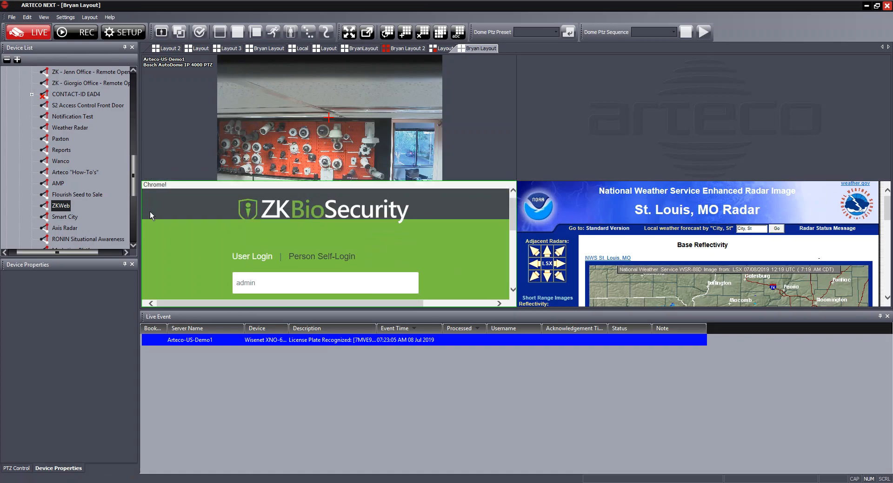
{"action": "left_click_drag", "start_coordinate": [133, 174], "coordinate": [132, 181]}
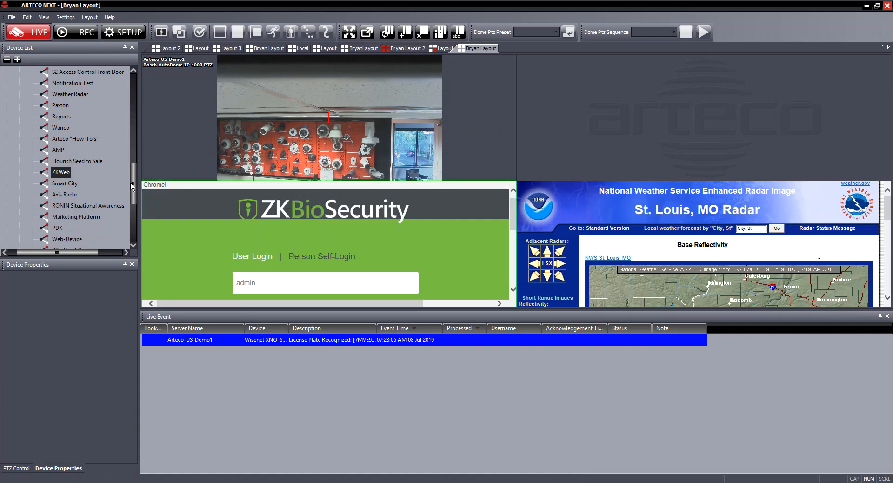
{"action": "scroll", "coordinate": [73, 220], "scroll_direction": "down", "scroll_amount": 2}
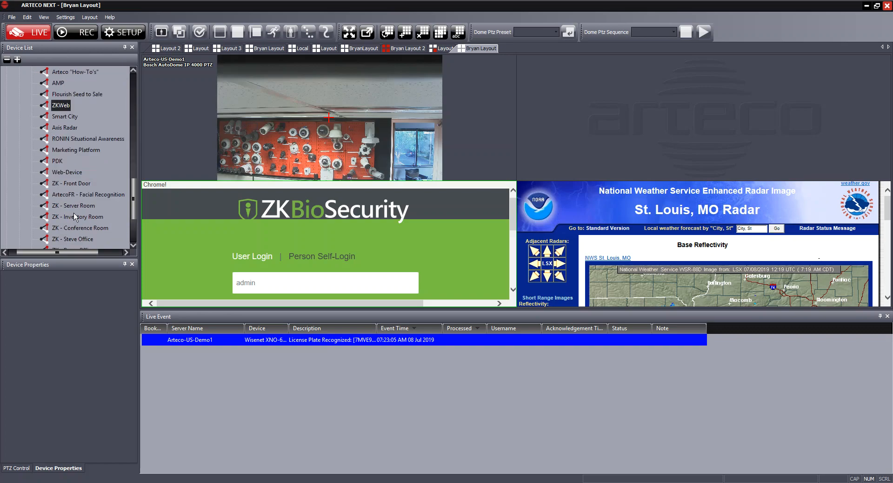
Drag ZK - Front Door from the Device List onto the empty top-right tile.
{"action": "left_click_drag", "start_coordinate": [72, 186], "coordinate": [598, 130]}
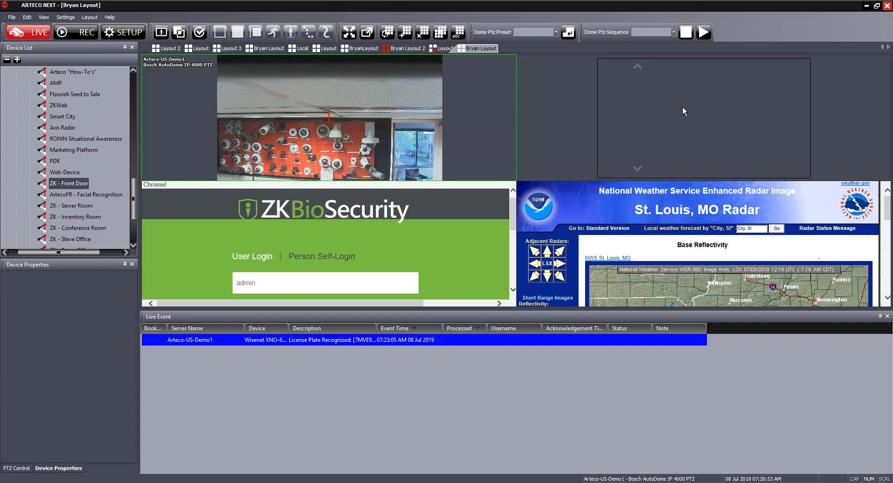
{"action": "left_click_drag", "start_coordinate": [134, 199], "coordinate": [132, 88]}
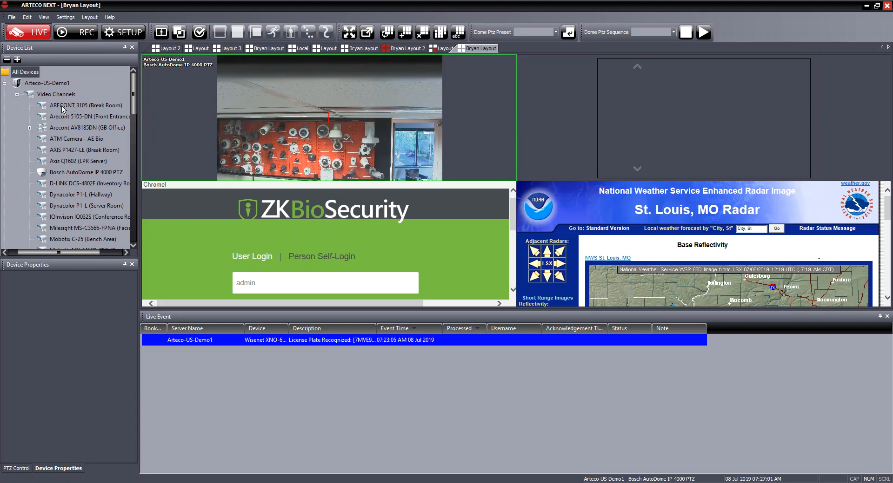
Start a new layout named 'Bryan Layout 2' and keep its type Private.
{"action": "right_click", "coordinate": [467, 50]}
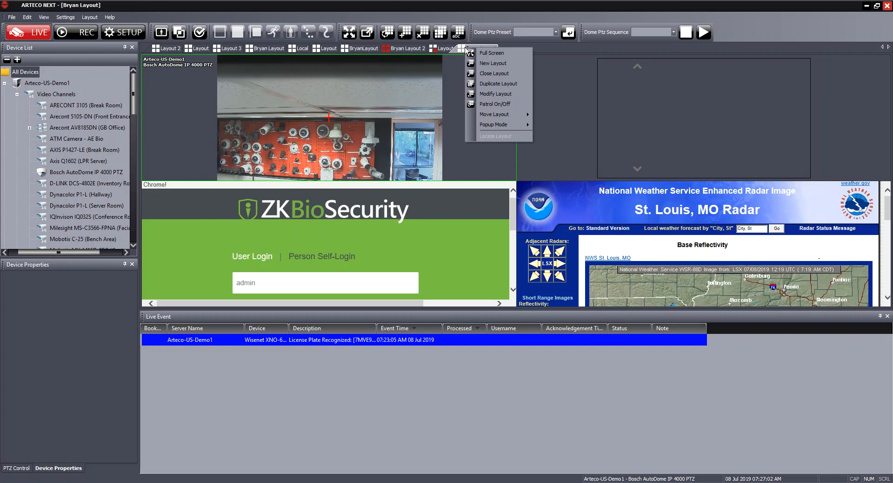
{"action": "left_click", "coordinate": [490, 63]}
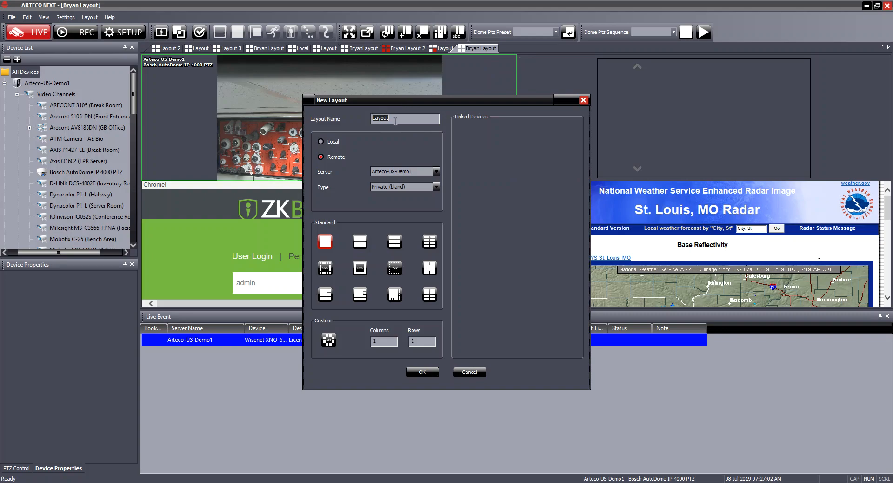
{"action": "type", "text": "Bryan Layout 2"}
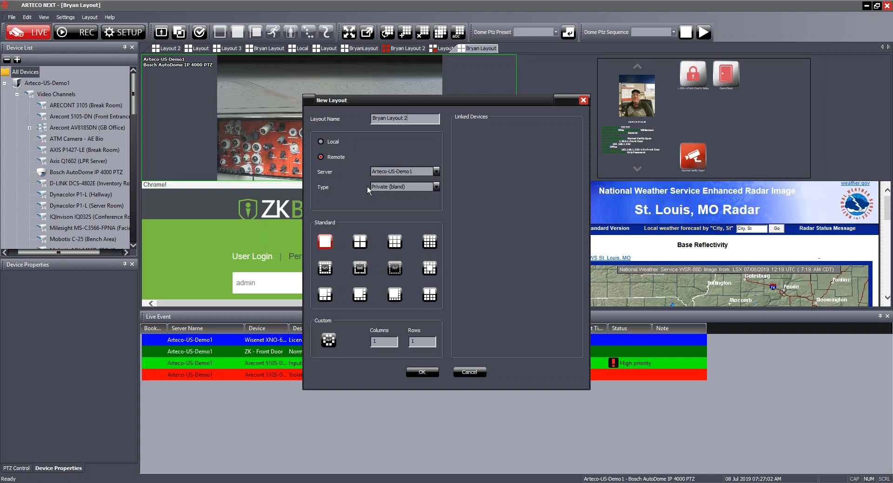
{"action": "left_click", "coordinate": [410, 186]}
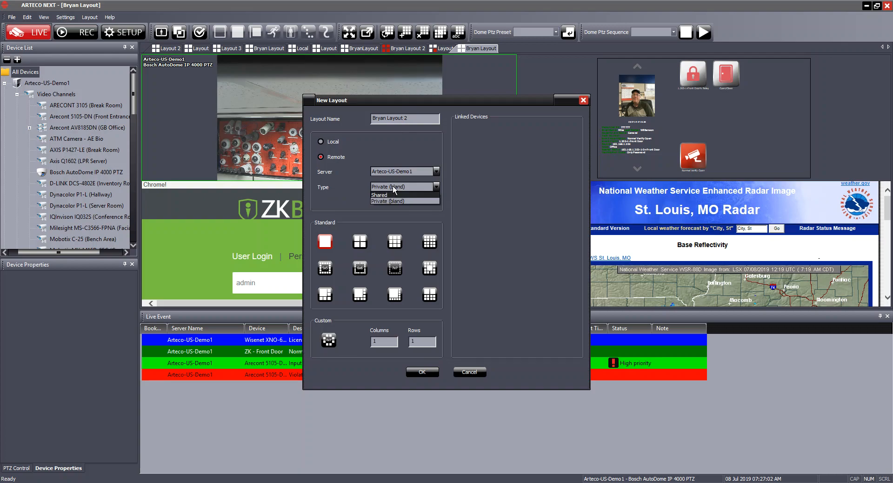
{"action": "left_click", "coordinate": [395, 187]}
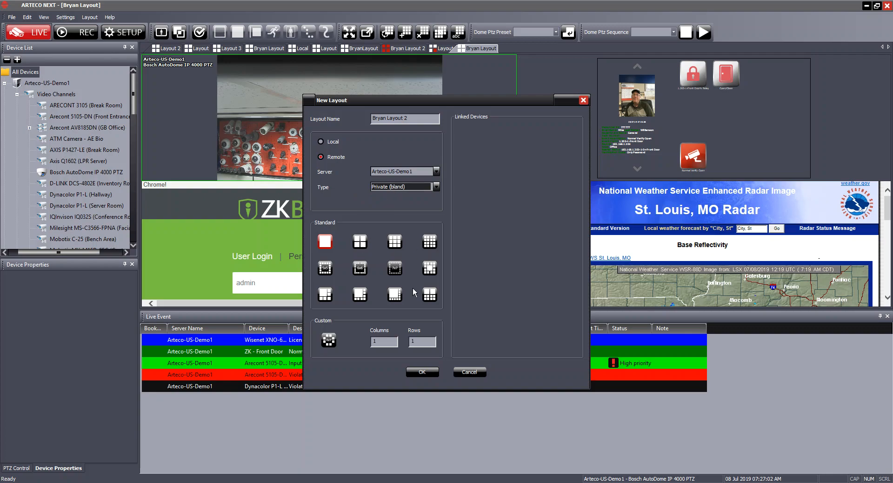
Give it a Custom grid with 2 columns and create the layout.
{"action": "left_click", "coordinate": [329, 341]}
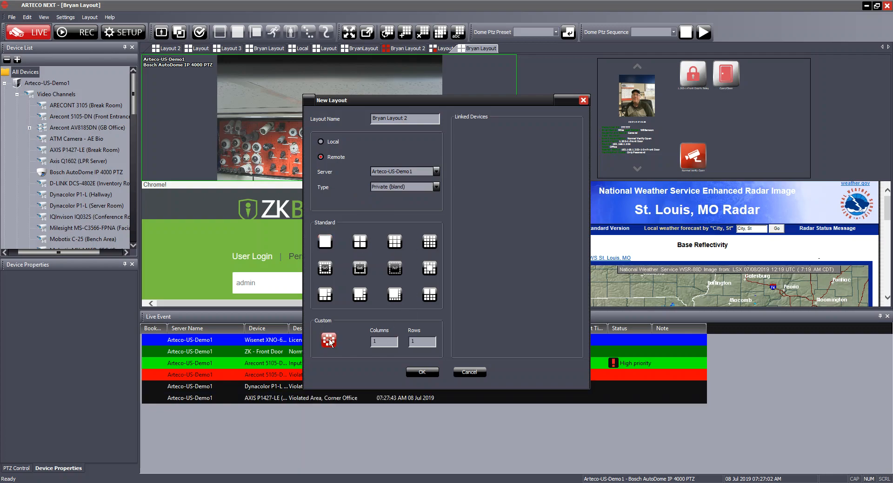
{"action": "key", "text": "Tab"}
{"action": "type", "text": "2"}
{"action": "left_click", "coordinate": [420, 373]}
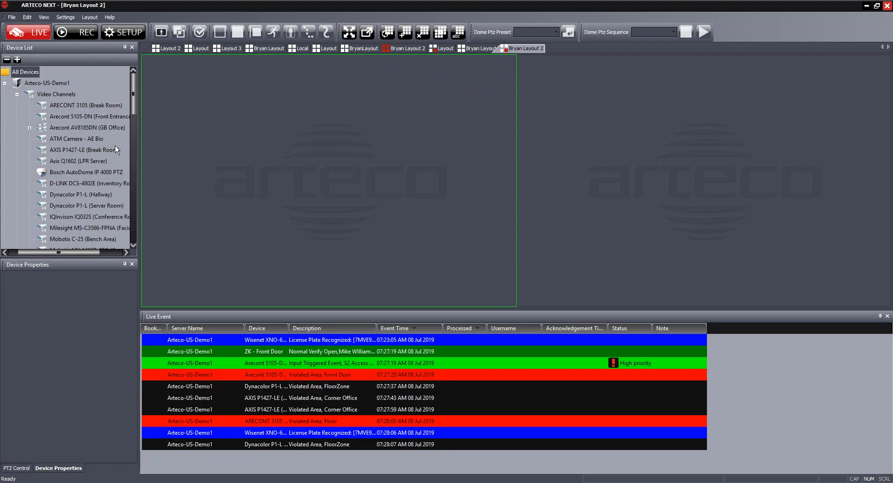
Place ATM Camera - AE Bio in the left pane and IQInvison IQ032S in the right pane.
{"action": "left_click_drag", "start_coordinate": [79, 138], "coordinate": [238, 155]}
{"action": "left_click_drag", "start_coordinate": [100, 212], "coordinate": [601, 181]}
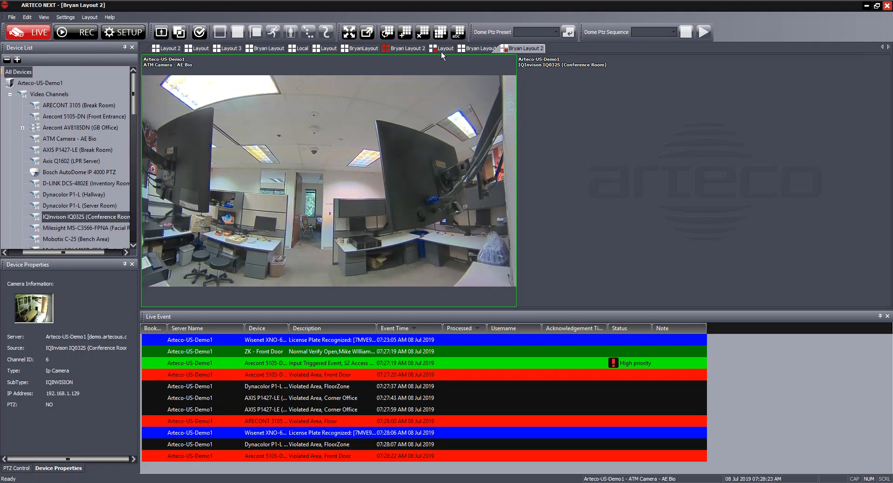
Create a new Shared layout named 'Bryan Share' with a 3x3 grid.
{"action": "right_click", "coordinate": [524, 50]}
{"action": "left_click", "coordinate": [548, 65]}
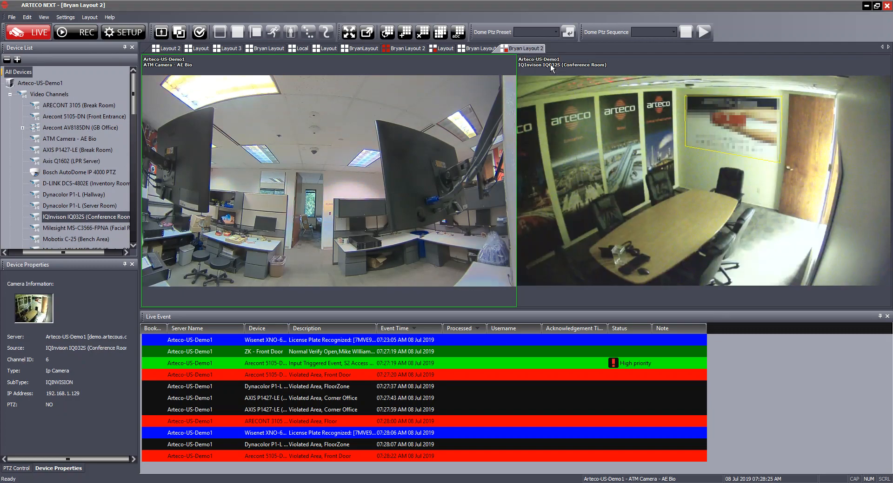
{"action": "left_click", "coordinate": [404, 187]}
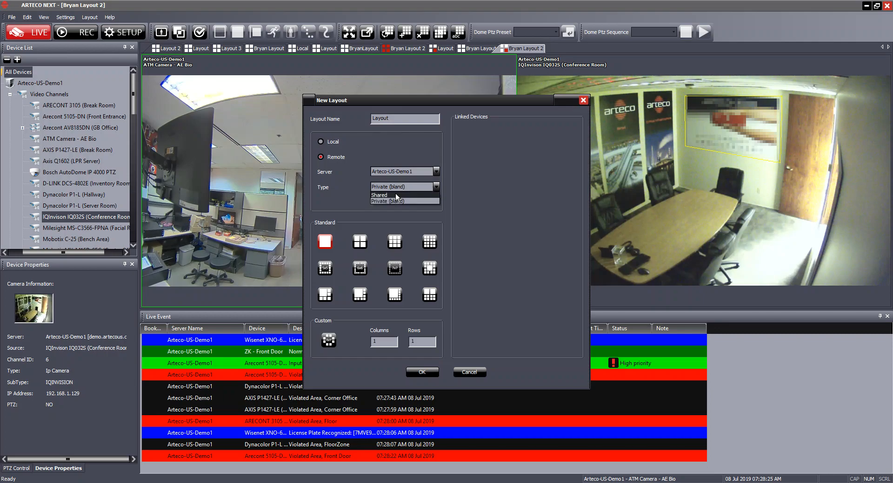
{"action": "left_click", "coordinate": [389, 195]}
{"action": "left_click", "coordinate": [396, 117]}
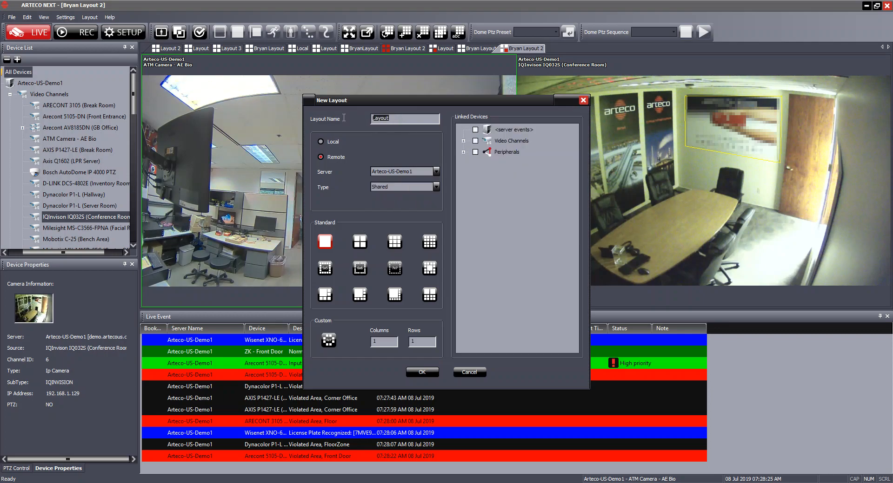
{"action": "type", "text": "Bryan Shared"}
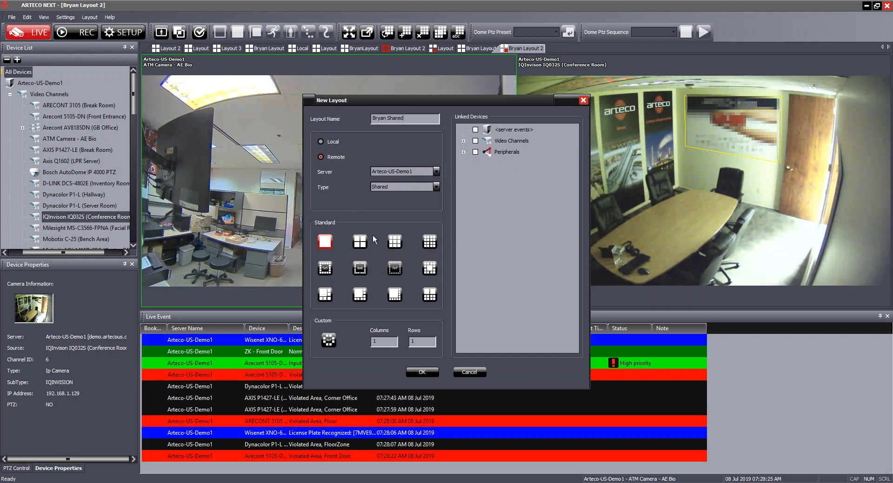
{"action": "left_click", "coordinate": [395, 248]}
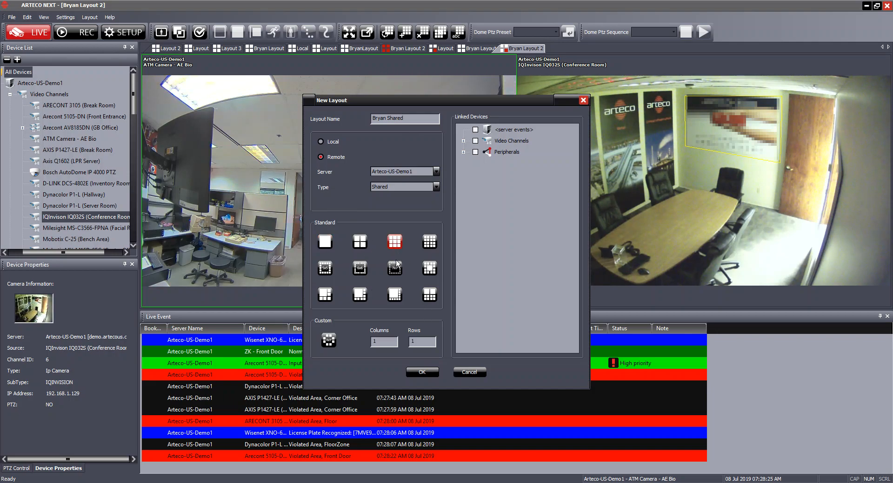
{"action": "left_click", "coordinate": [422, 372]}
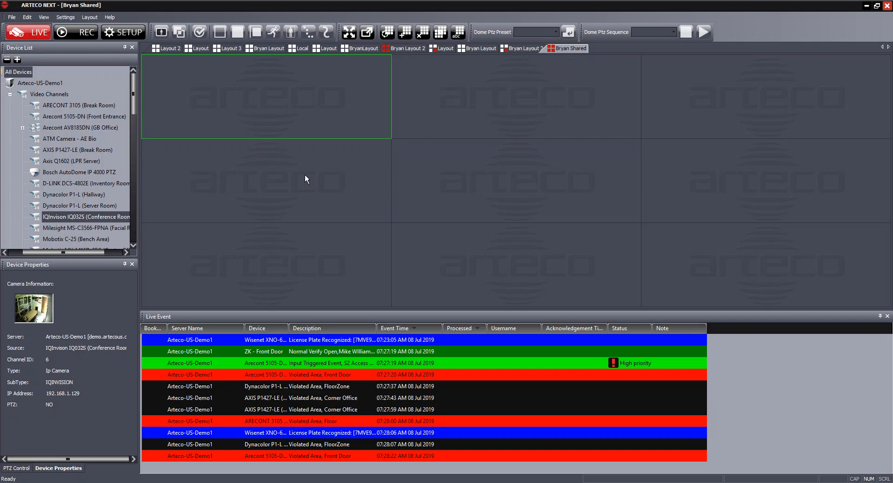
Place the Bosch AutoDome IP 4000 PTZ feed in cell 1 and select Bryan Shared under Layouts.
{"action": "left_click_drag", "start_coordinate": [58, 174], "coordinate": [238, 106]}
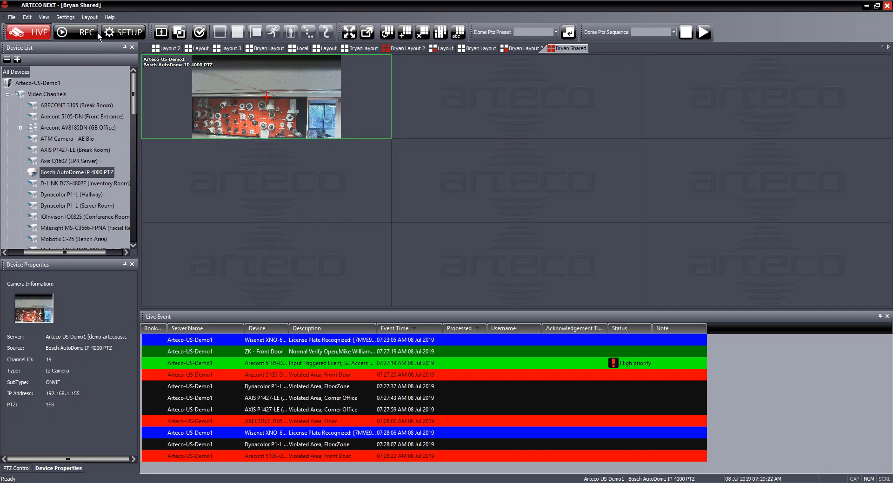
{"action": "left_click_drag", "start_coordinate": [133, 106], "coordinate": [129, 240]}
{"action": "left_click", "coordinate": [7, 229]}
{"action": "scroll", "coordinate": [74, 213], "scroll_direction": "down", "scroll_amount": 2}
{"action": "left_click", "coordinate": [58, 161]}
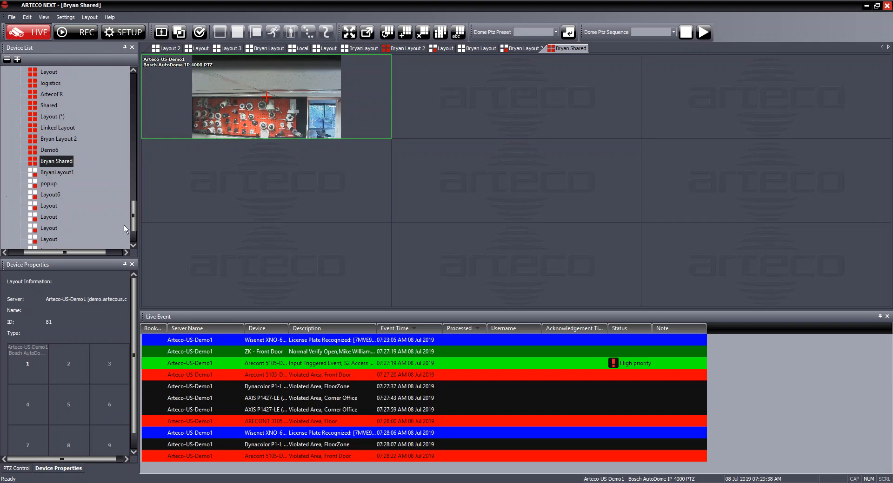
Stretch the Bosch AutoDome tile in Bryan Shared across two columns and two rows, merging four cells.
{"action": "left_click_drag", "start_coordinate": [133, 219], "coordinate": [132, 102]}
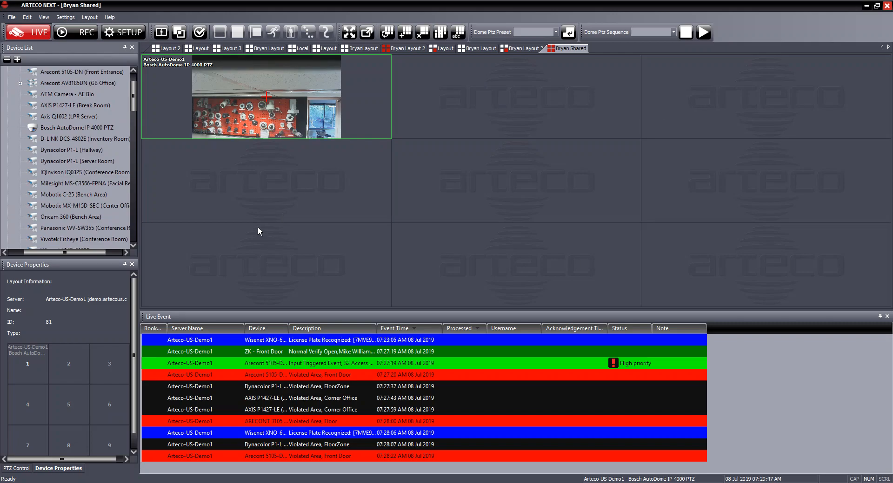
{"action": "left_click_drag", "start_coordinate": [58, 161], "coordinate": [71, 365]}
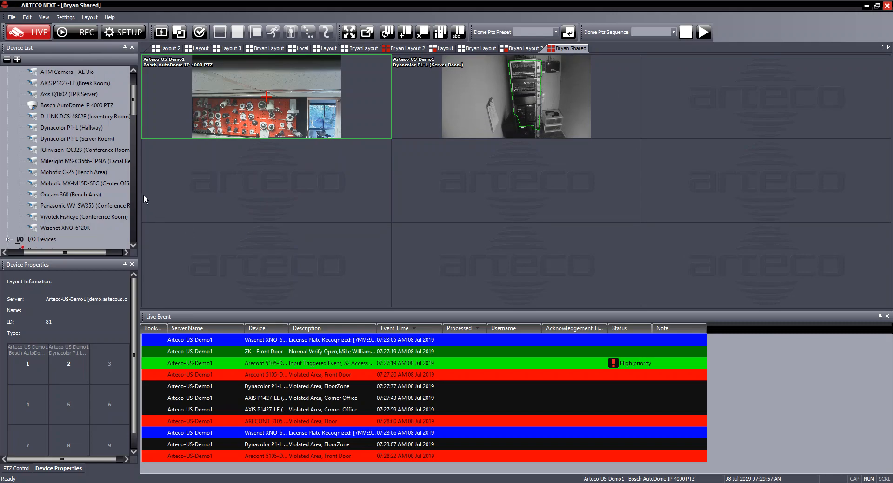
{"action": "scroll", "coordinate": [133, 108], "scroll_direction": "down", "scroll_amount": 1}
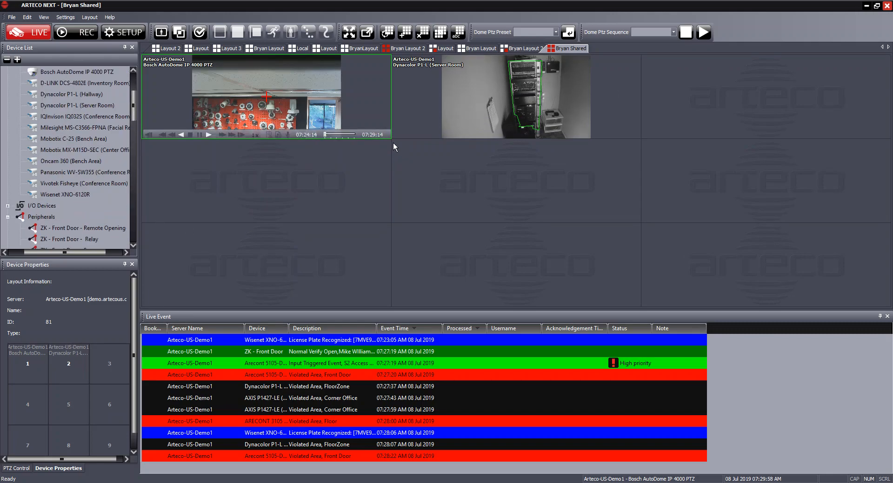
{"action": "left_click_drag", "start_coordinate": [391, 139], "coordinate": [403, 153]}
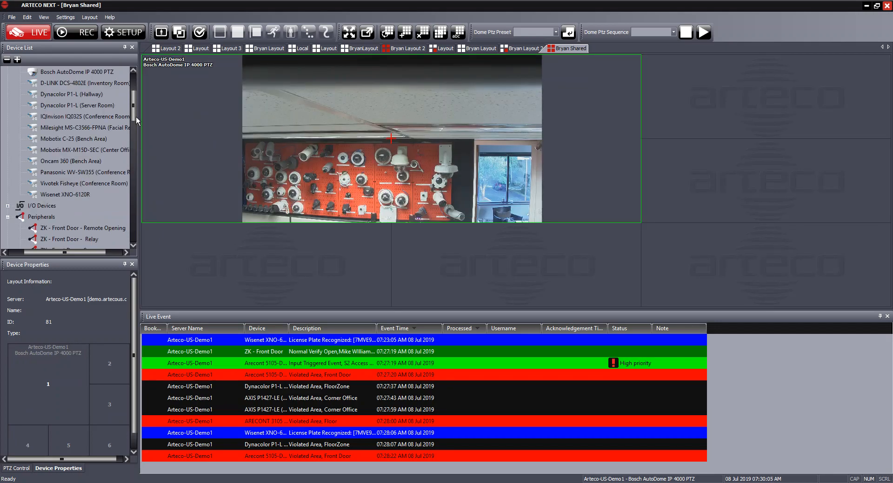
Put the Mobotix MX-M15D-SEC Center Office camera into the large merged tile.
{"action": "scroll", "coordinate": [134, 109], "scroll_direction": "down", "scroll_amount": 2}
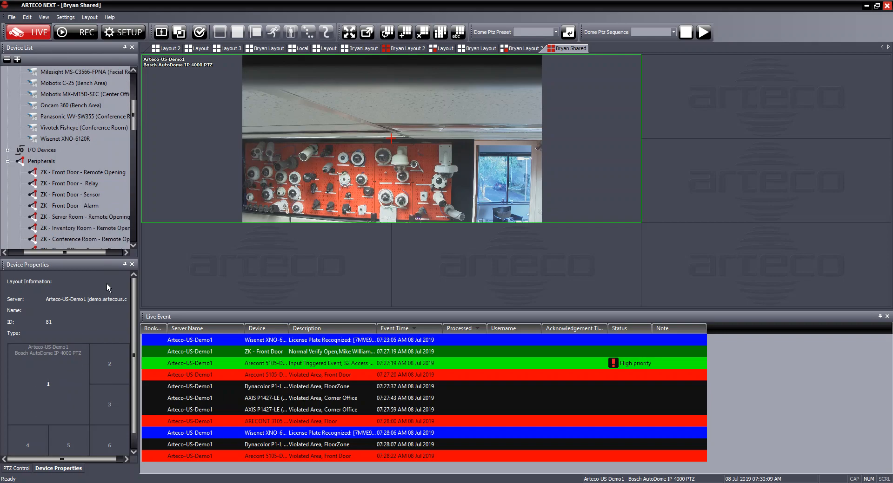
{"action": "scroll", "coordinate": [134, 117], "scroll_direction": "up", "scroll_amount": 4}
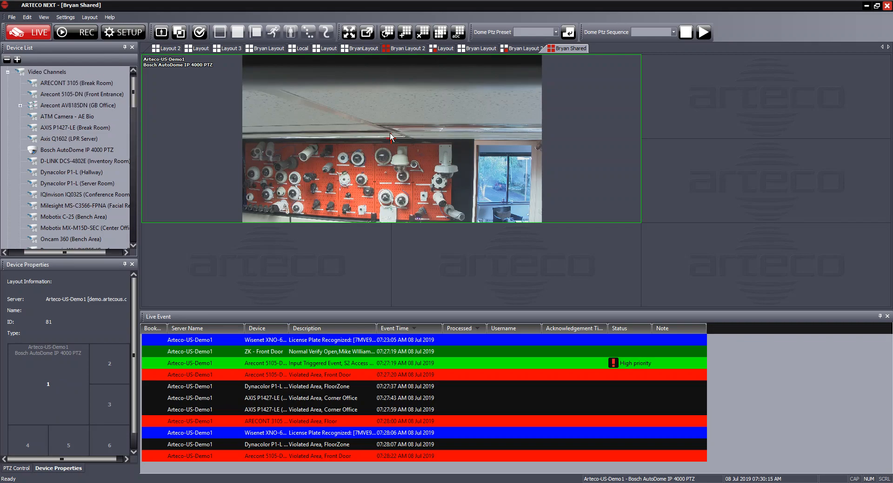
{"action": "left_click_drag", "start_coordinate": [133, 104], "coordinate": [134, 113]}
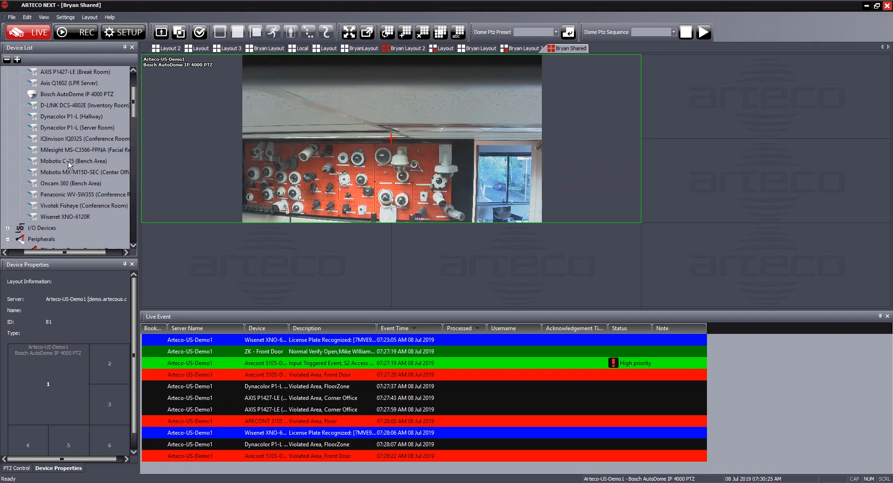
{"action": "left_click_drag", "start_coordinate": [70, 172], "coordinate": [53, 372]}
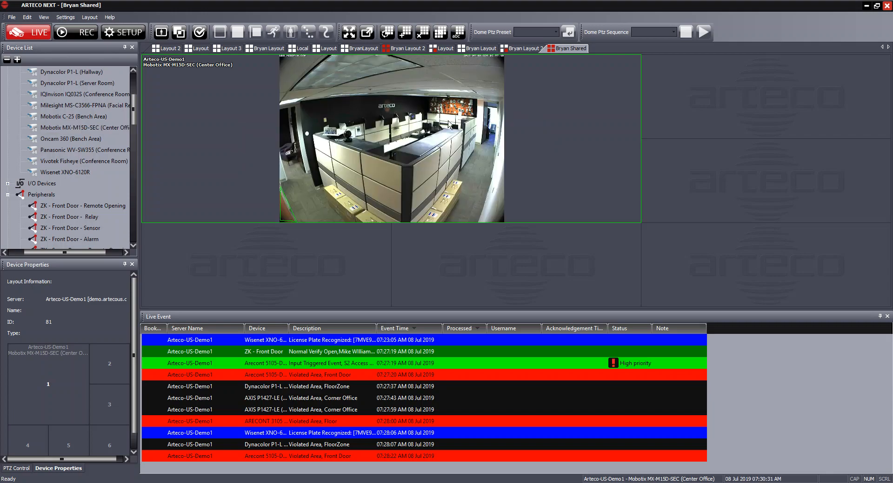
Add ATM Camera - AE Bio to the top-right cell of Bryan Shared.
{"action": "mouse_move", "coordinate": [498, 116]}
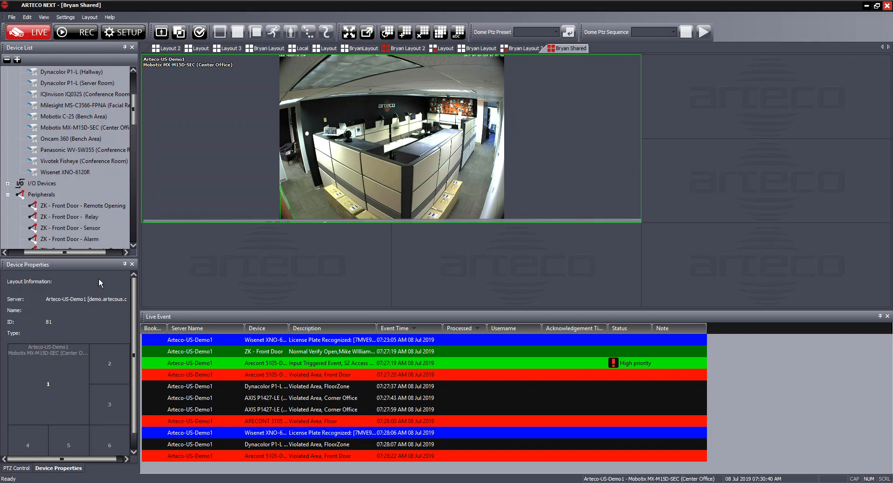
{"action": "left_click_drag", "start_coordinate": [133, 113], "coordinate": [137, 93]}
{"action": "left_click_drag", "start_coordinate": [63, 117], "coordinate": [105, 368]}
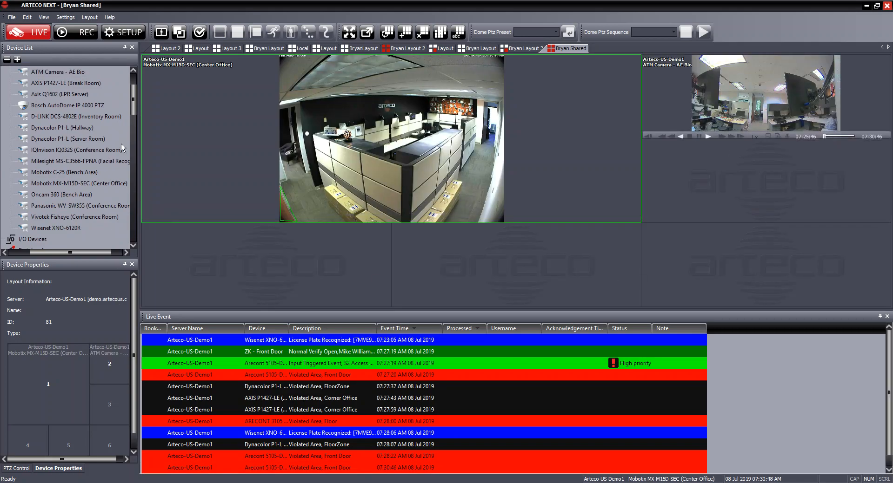
Add Vivotek Fisheye (Conference Room) to the right middle cell and Wisenet XNO-6120R to the bottom-left cell.
{"action": "left_click_drag", "start_coordinate": [136, 104], "coordinate": [135, 115]}
{"action": "left_click_drag", "start_coordinate": [69, 151], "coordinate": [115, 402]}
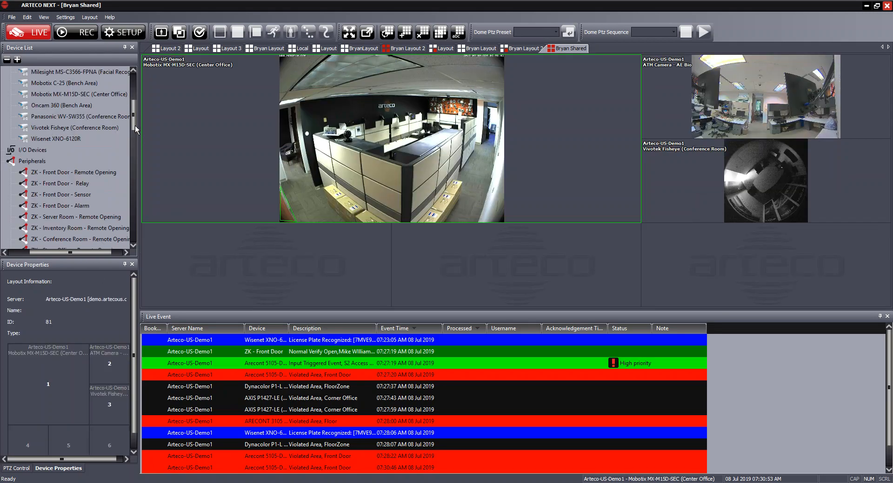
{"action": "left_click_drag", "start_coordinate": [66, 141], "coordinate": [37, 440]}
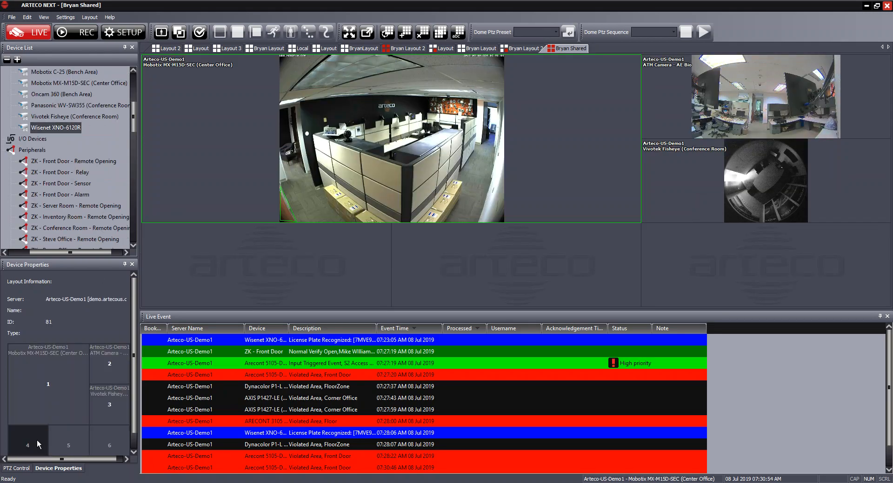
{"action": "left_click_drag", "start_coordinate": [135, 142], "coordinate": [135, 232]}
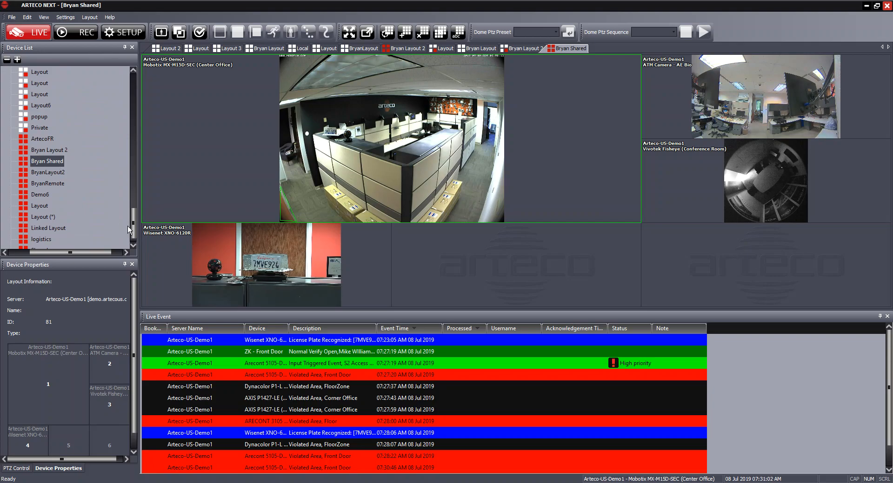
{"action": "left_click_drag", "start_coordinate": [133, 226], "coordinate": [138, 90]}
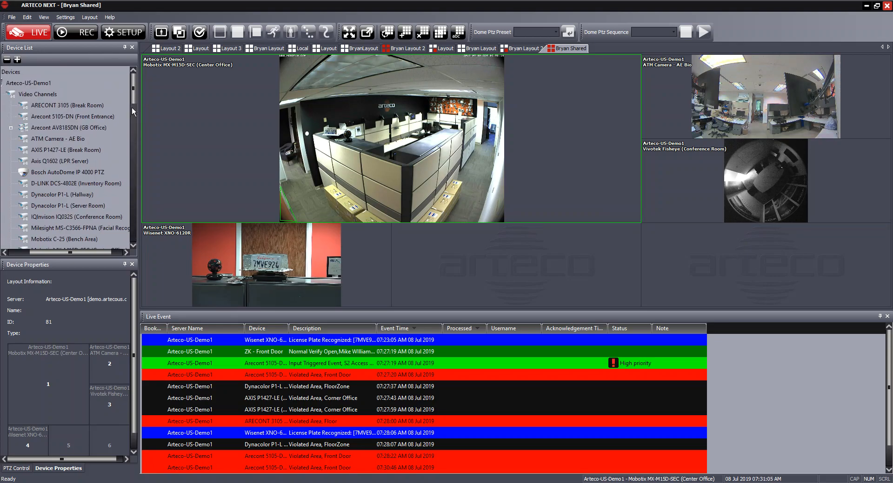
Link Bosch AutoDome IP 4000 PTZ to Bryan Shared via Modify Layout, then return to the Layout tab.
{"action": "right_click", "coordinate": [561, 51]}
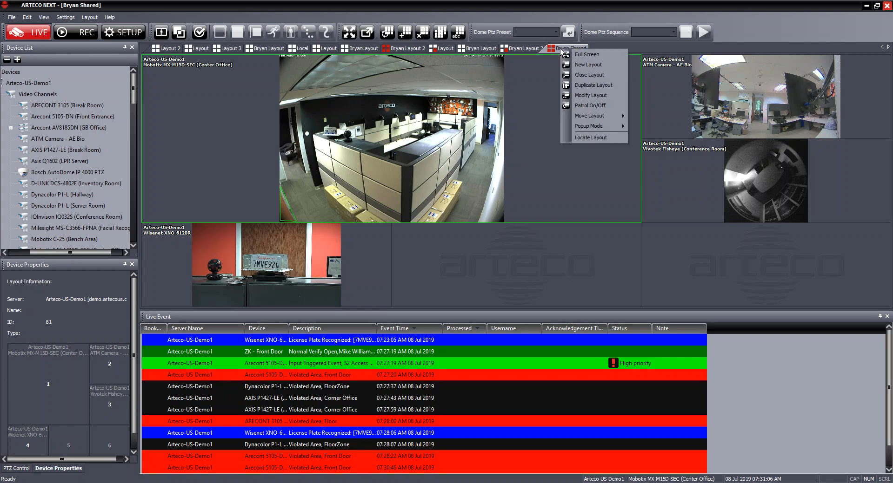
{"action": "left_click", "coordinate": [586, 96]}
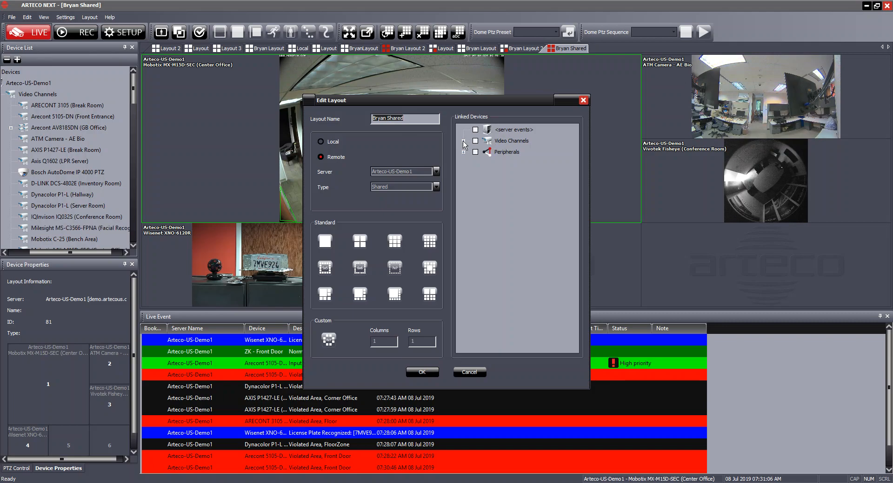
{"action": "left_click", "coordinate": [462, 141]}
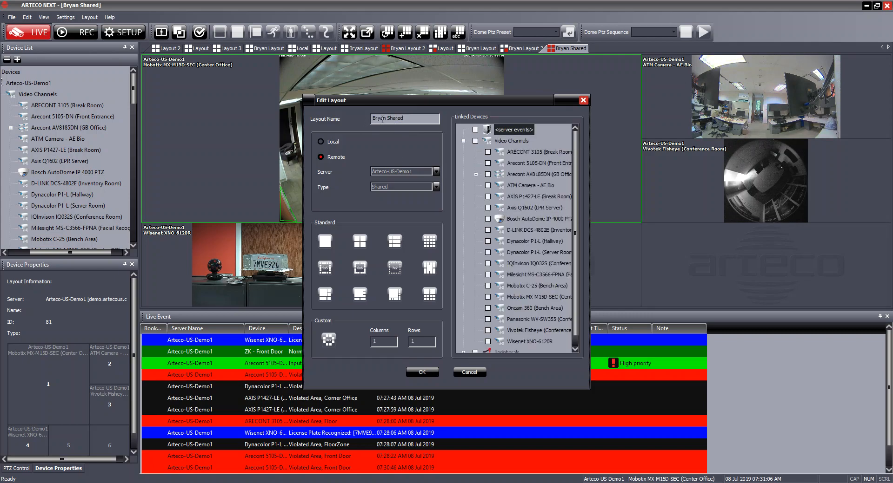
{"action": "left_click", "coordinate": [487, 218]}
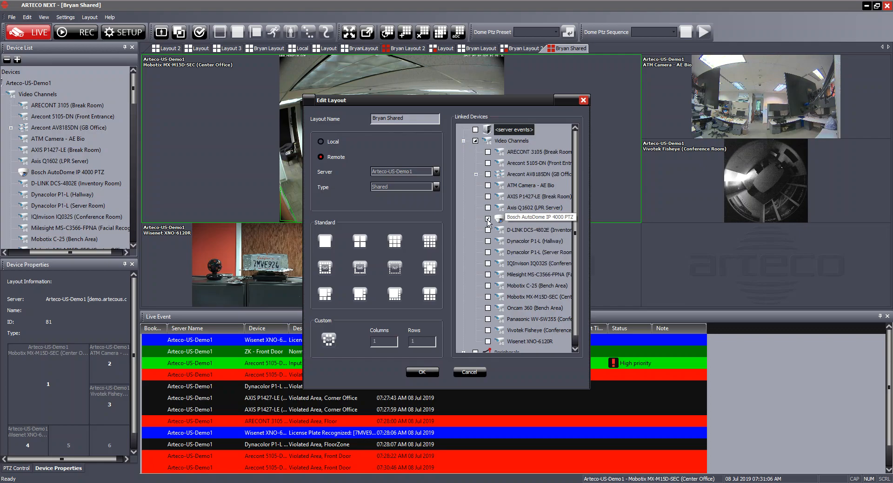
{"action": "left_click", "coordinate": [422, 373]}
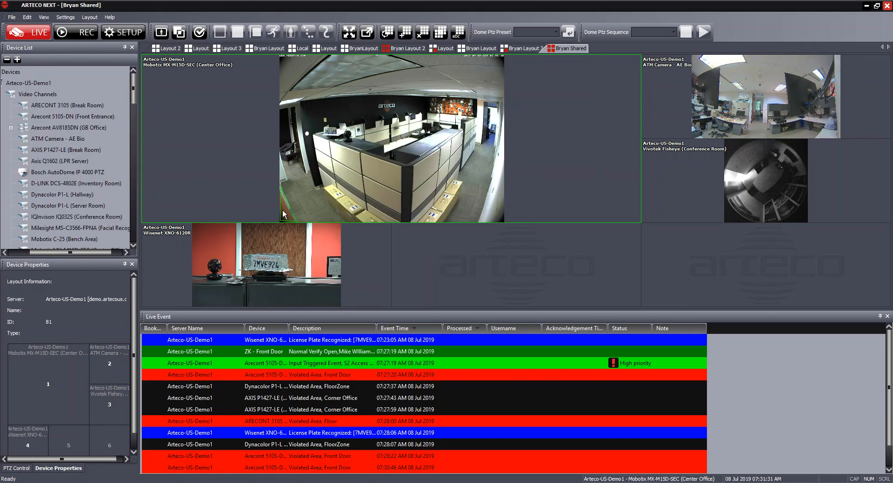
{"action": "left_click", "coordinate": [200, 48]}
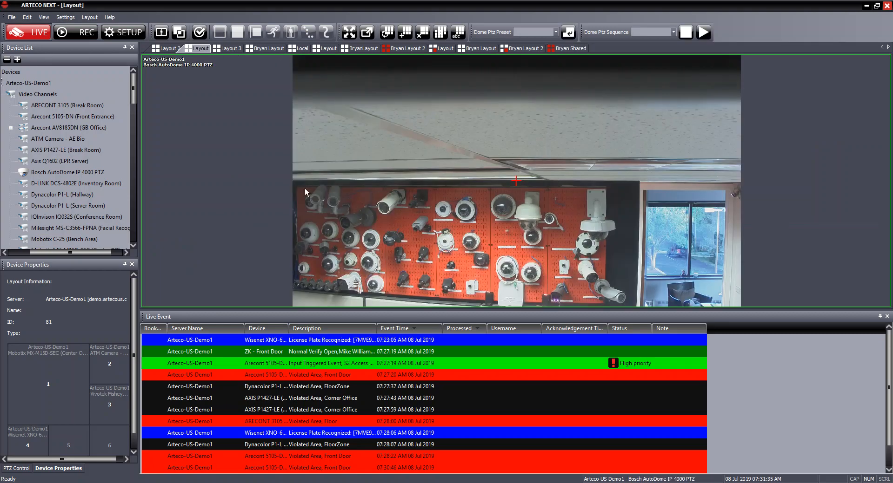
Open Bryan Shared through the Bosch AutoDome video's Open Linked Layout option.
{"action": "right_click", "coordinate": [366, 153]}
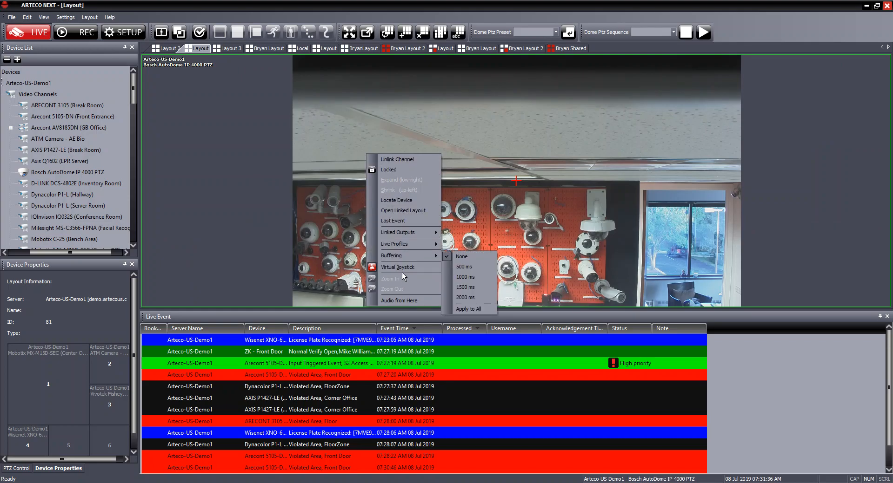
{"action": "left_click", "coordinate": [399, 210]}
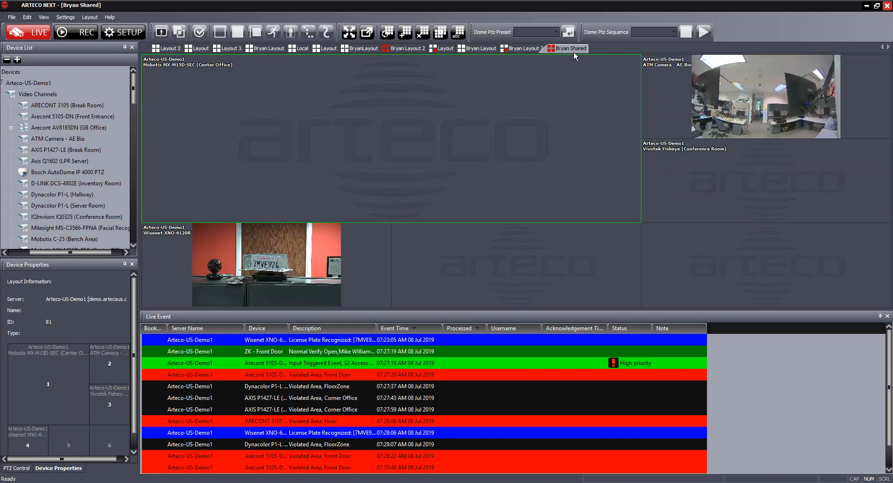